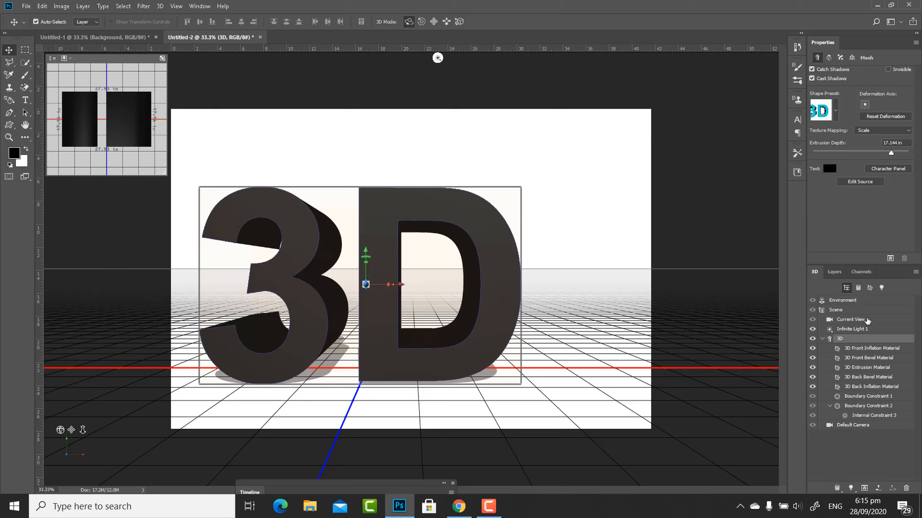
# Convert the white Background layer into a 3D layer behind the extruded 3D text.
pyautogui.click(835, 272)
pyautogui.click(869, 374)
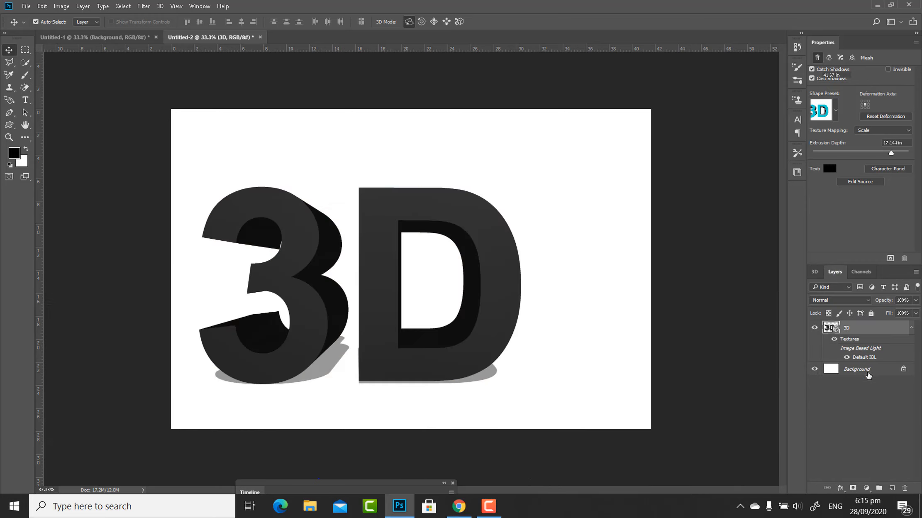
pyautogui.rightClick(818, 370)
pyautogui.click(818, 365)
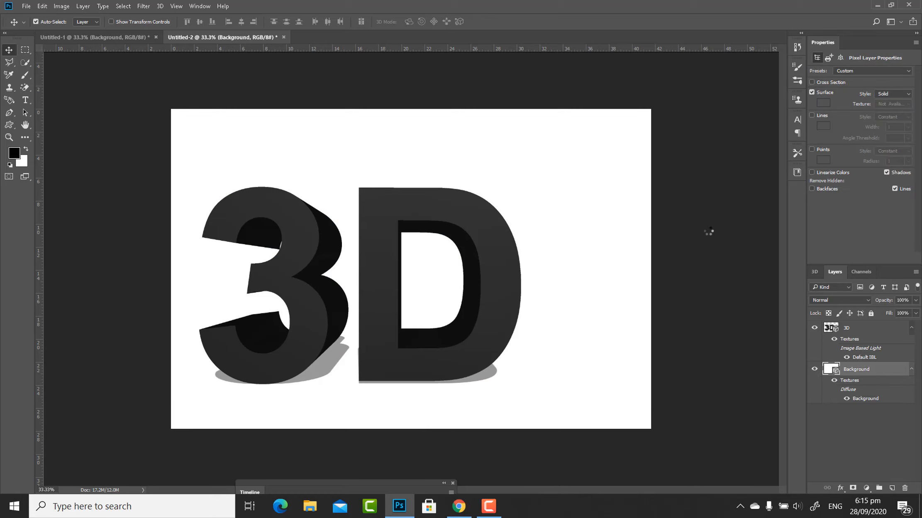
# Merge the 3D text layer with the Background 3D layer and orbit the merged scene's camera slightly.
pyautogui.keyDown('shift'); pyautogui.click(839, 330); pyautogui.keyUp('shift')
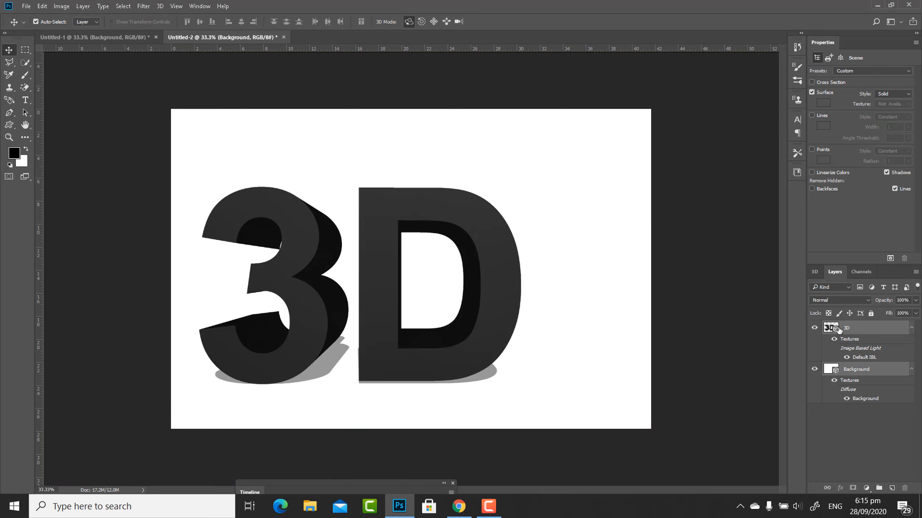
pyautogui.click(87, 8)
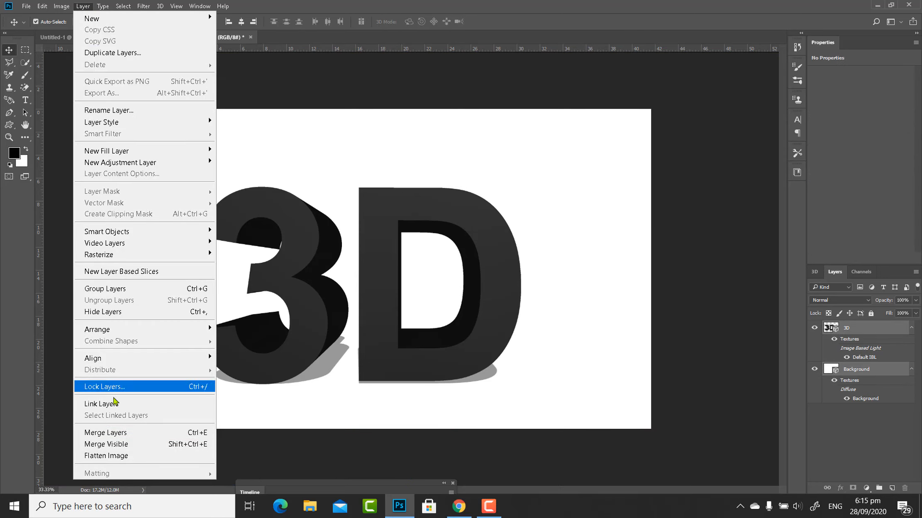
pyautogui.click(115, 435)
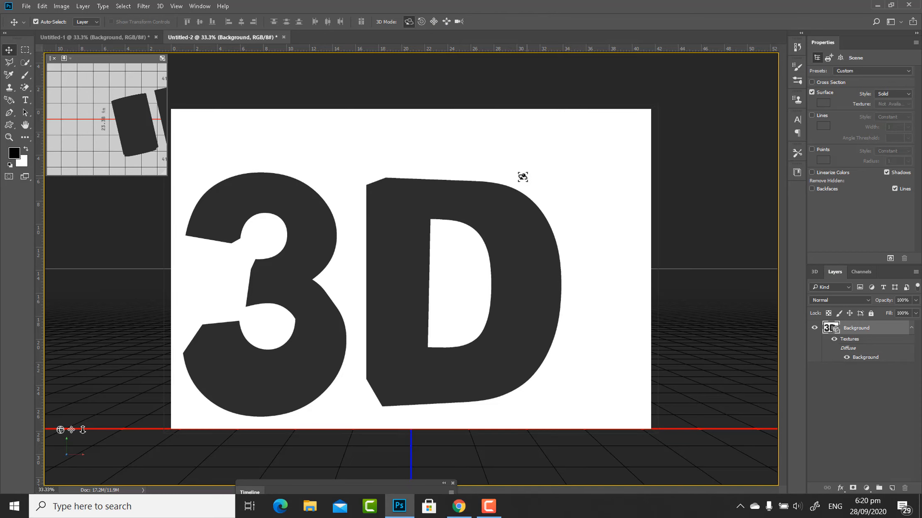
pyautogui.moveTo(518, 179)
pyautogui.mouseDown()
pyautogui.moveTo(541, 176)
pyautogui.moveTo(531, 179)
pyautogui.mouseUp()
pyautogui.moveTo(567, 147); pyautogui.dragTo(564, 148)
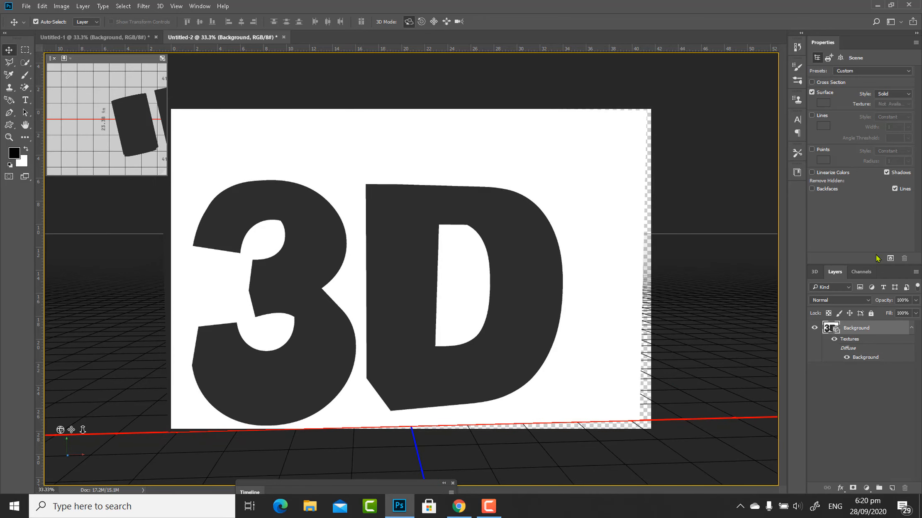
# Apply a glossy light blue preset to the text's Front Inflation Material and a darker blue preset to its Extrusion Material.
pyautogui.click(815, 273)
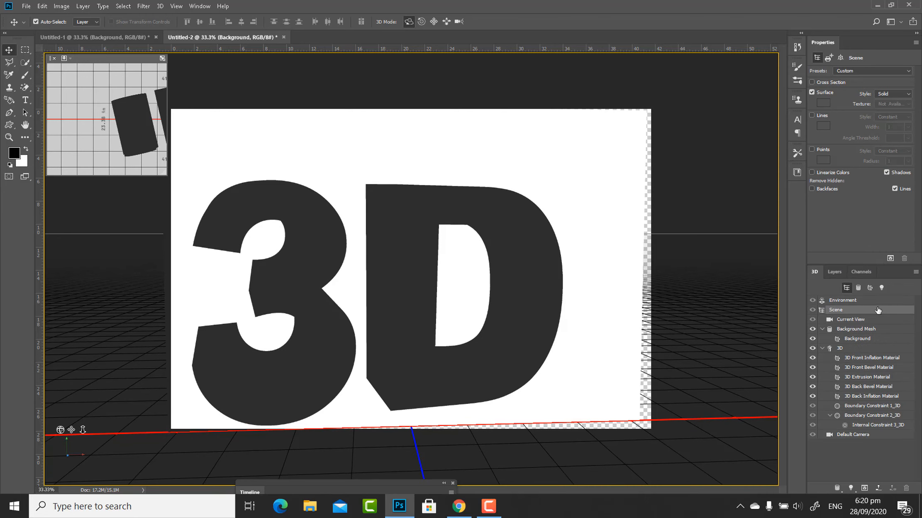
pyautogui.click(877, 358)
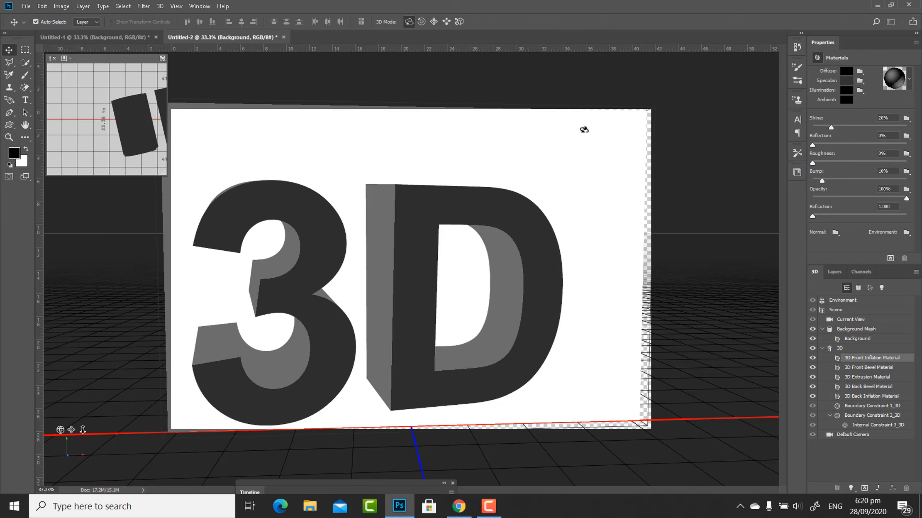
pyautogui.click(600, 126)
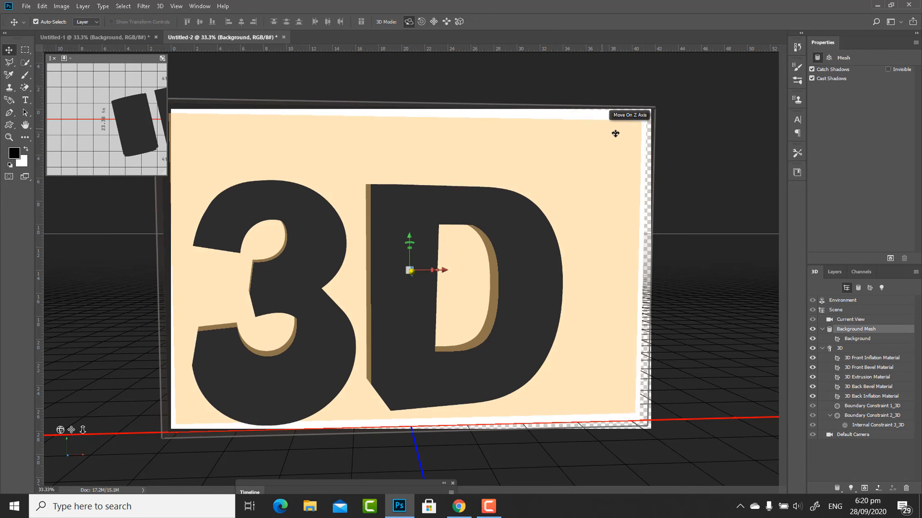
pyautogui.click(858, 357)
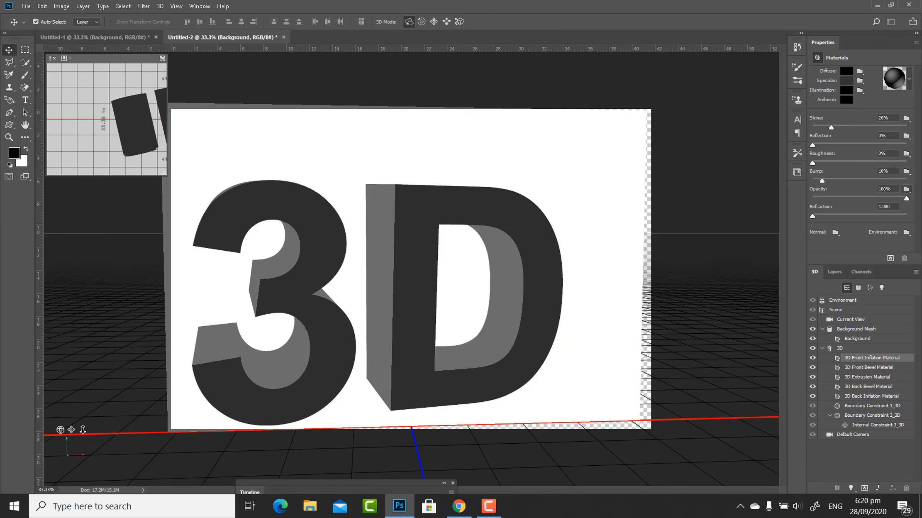
pyautogui.click(903, 82)
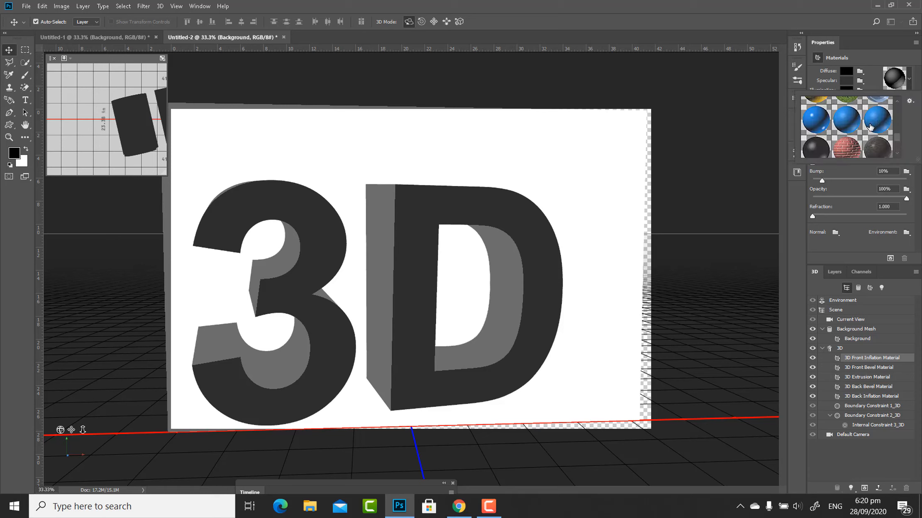
pyautogui.click(877, 128)
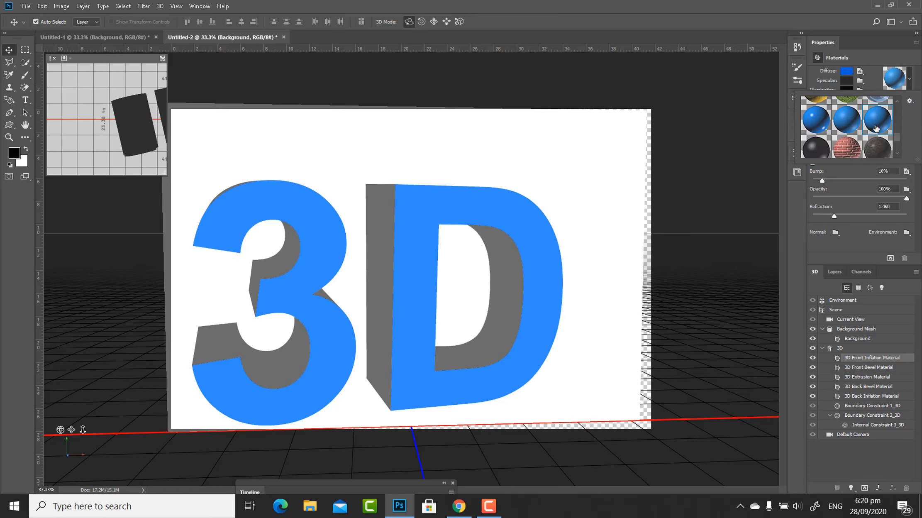
pyautogui.click(816, 120)
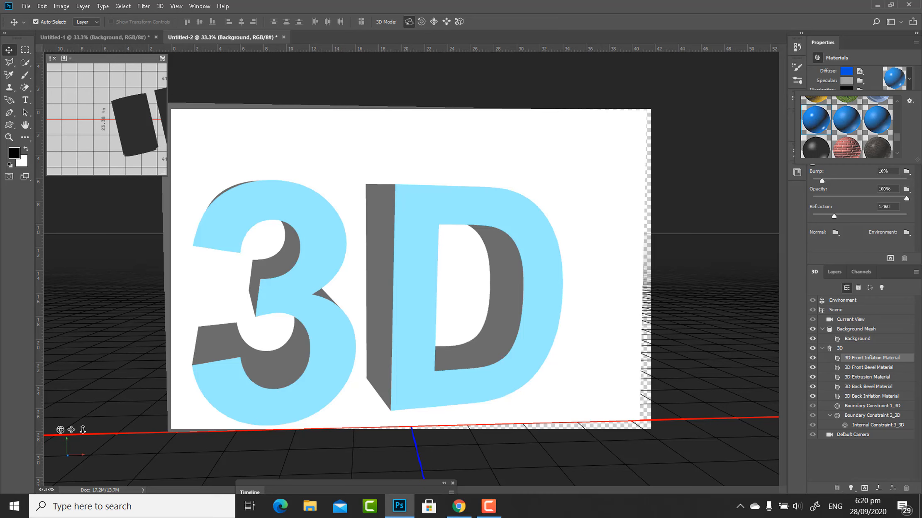
pyautogui.click(872, 377)
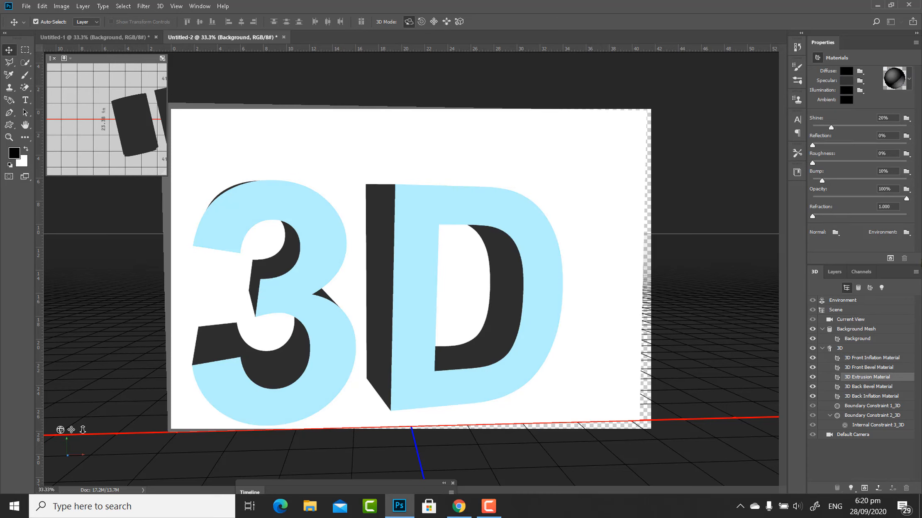
pyautogui.click(879, 123)
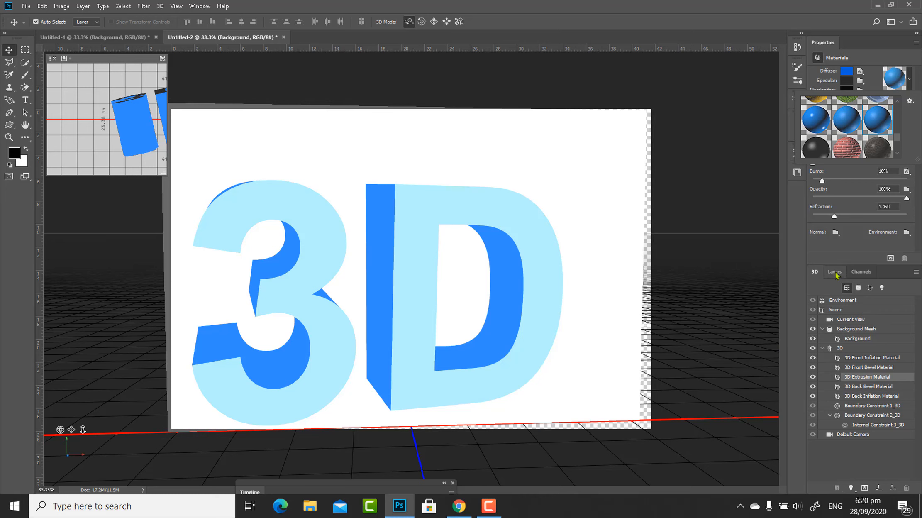
# Switch the Background material's diffuse texture to Capsule - Diffuse.
pyautogui.click(854, 340)
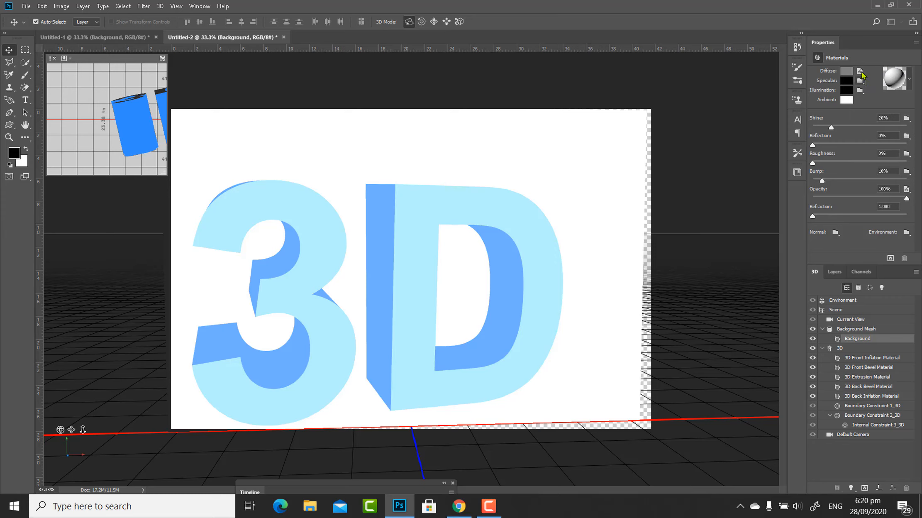
pyautogui.click(860, 72)
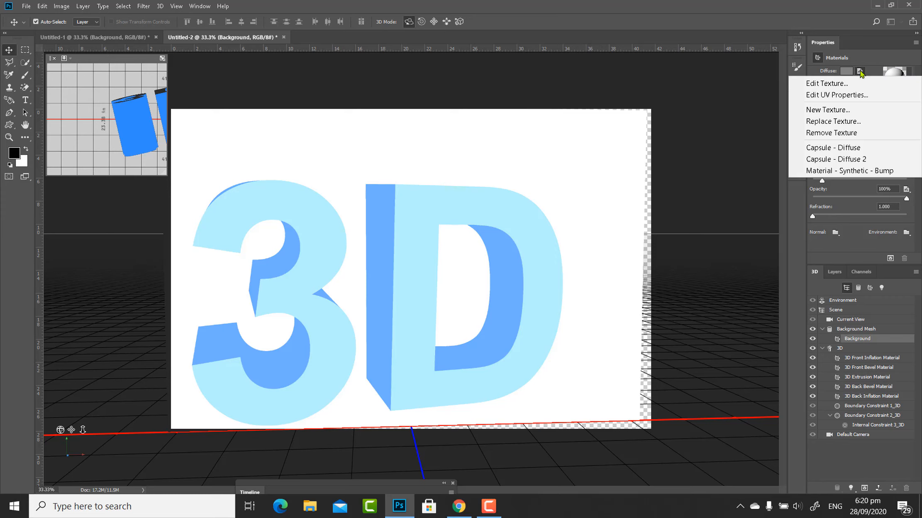
pyautogui.click(839, 148)
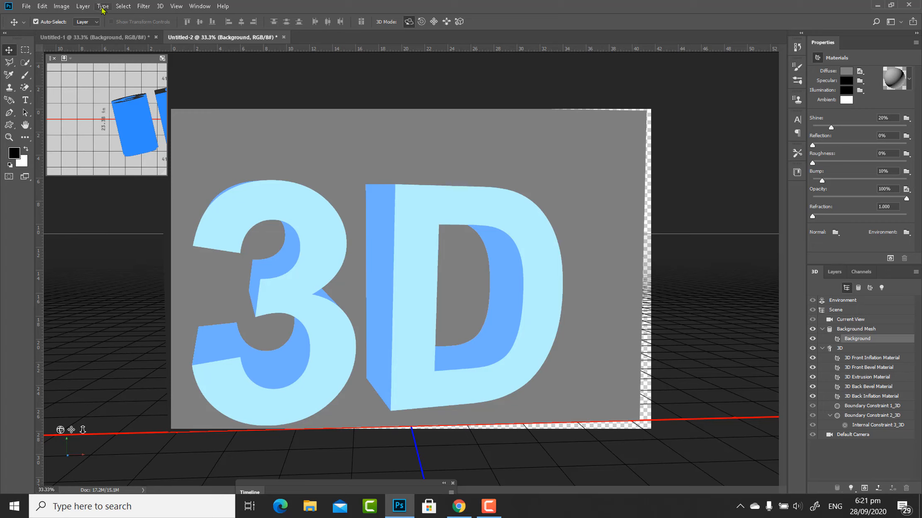
# Render the merged 3D layer and stop the render early.
pyautogui.click(160, 6)
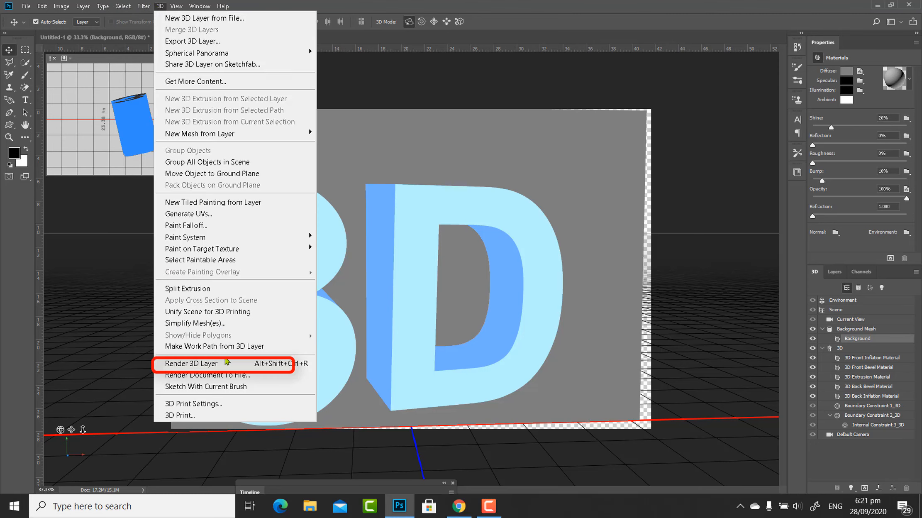
pyautogui.click(209, 363)
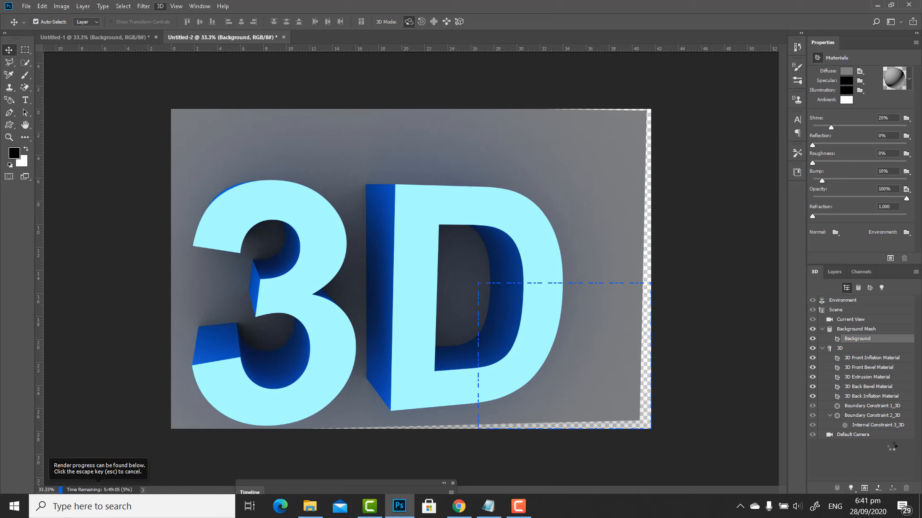
pyautogui.click(518, 507)
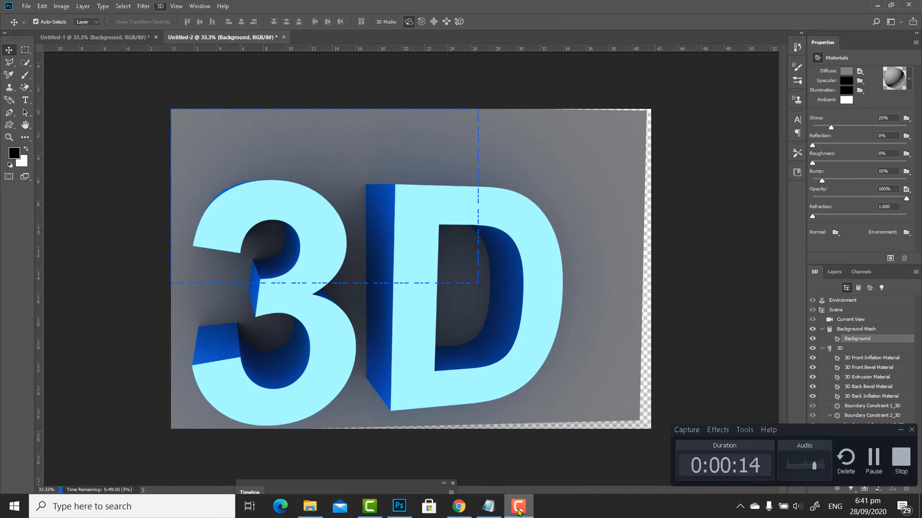
pyautogui.click(519, 507)
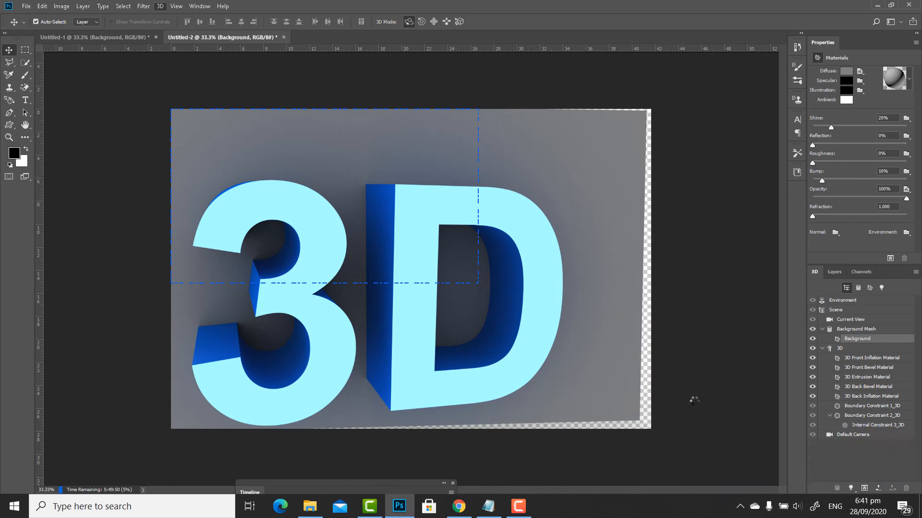
pyautogui.press('Escape')
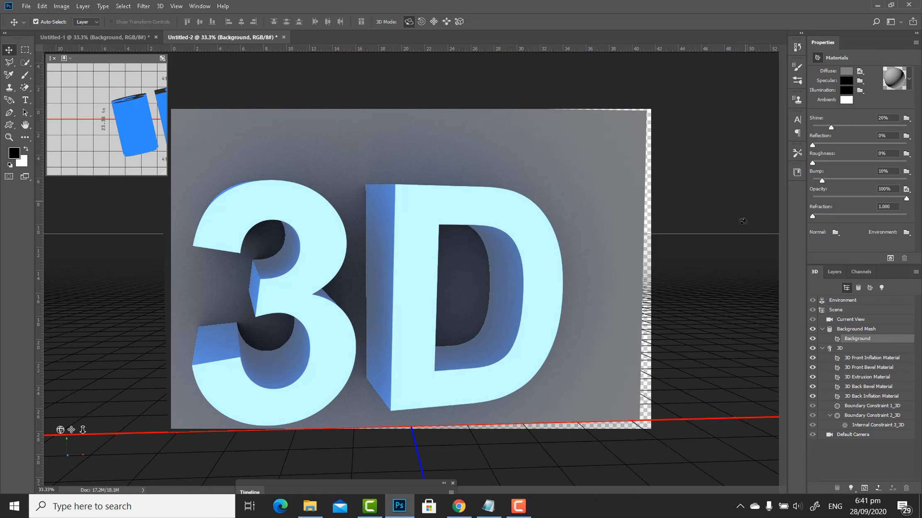
# Rasterize the rendered Background 3D layer.
pyautogui.click(834, 272)
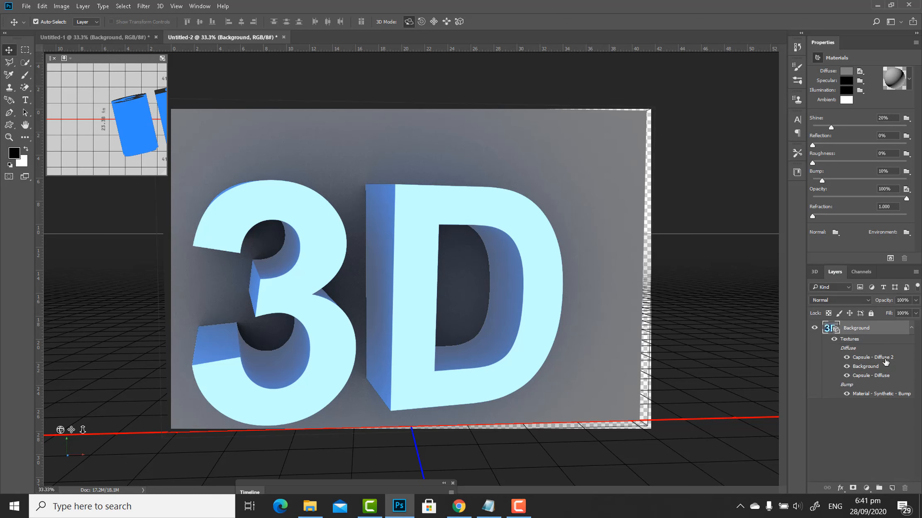
pyautogui.rightClick(876, 330)
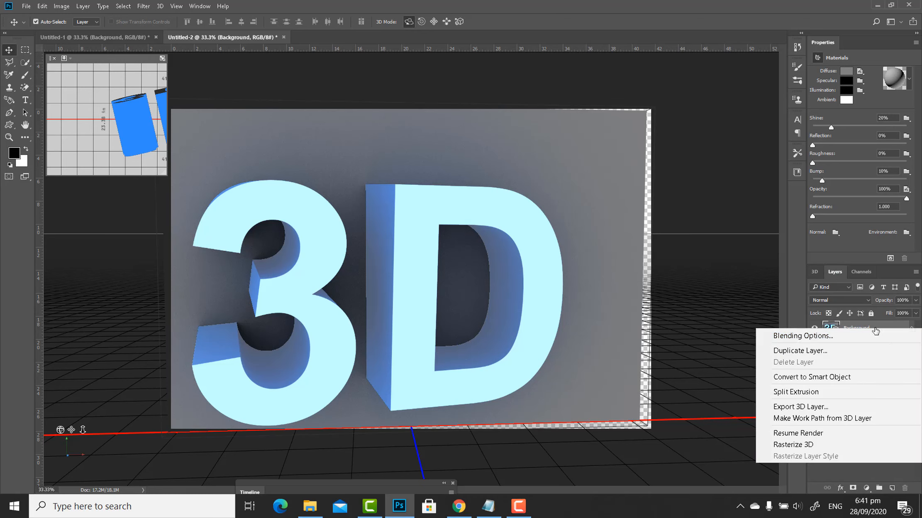
pyautogui.click(828, 445)
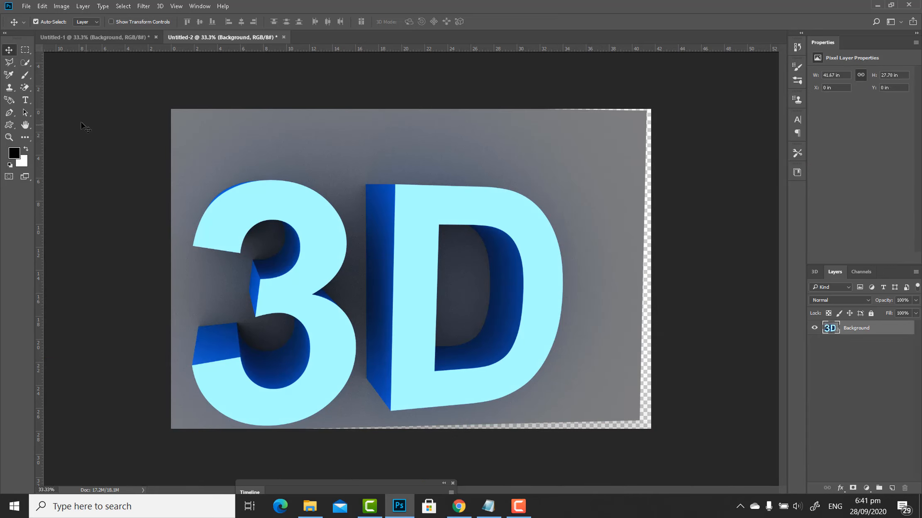
# Select the light blue front faces of the 3 and the D with the Quick Selection tool.
pyautogui.click(24, 63)
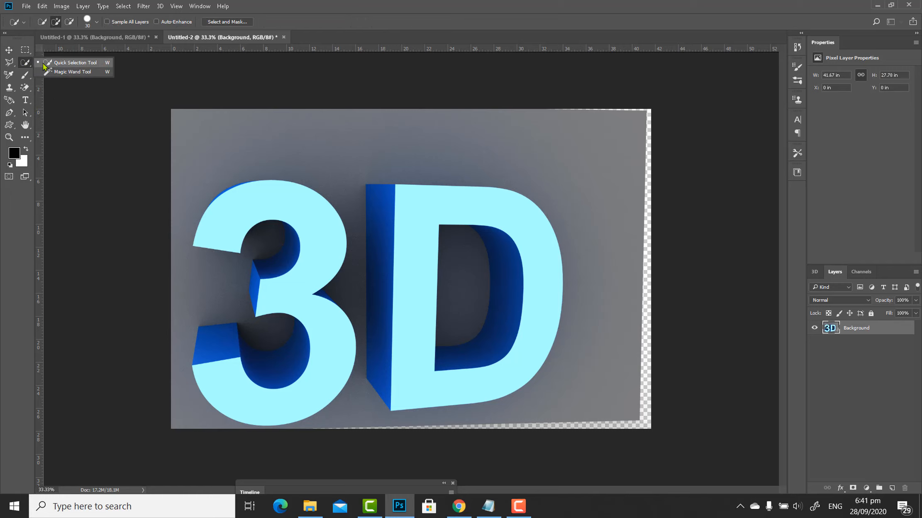
pyautogui.click(44, 65)
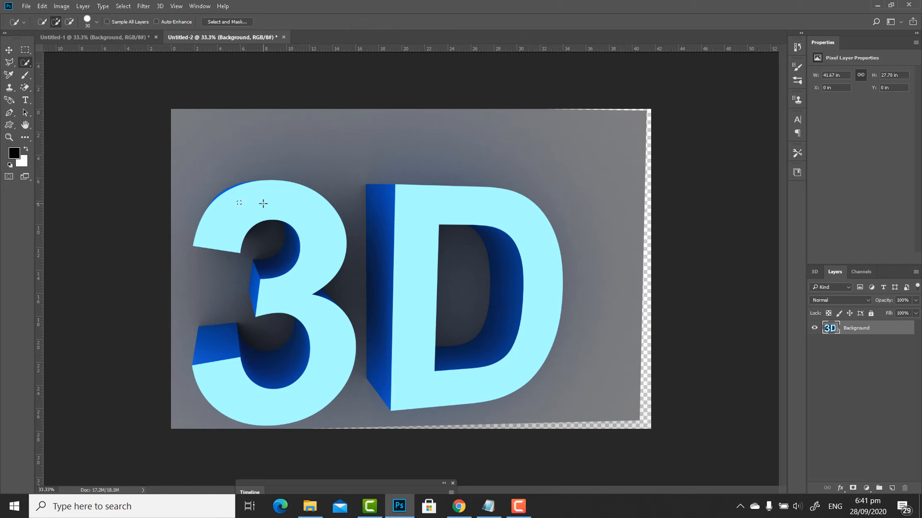
pyautogui.moveTo(263, 203); pyautogui.dragTo(302, 212)
pyautogui.moveTo(417, 295); pyautogui.dragTo(411, 314)
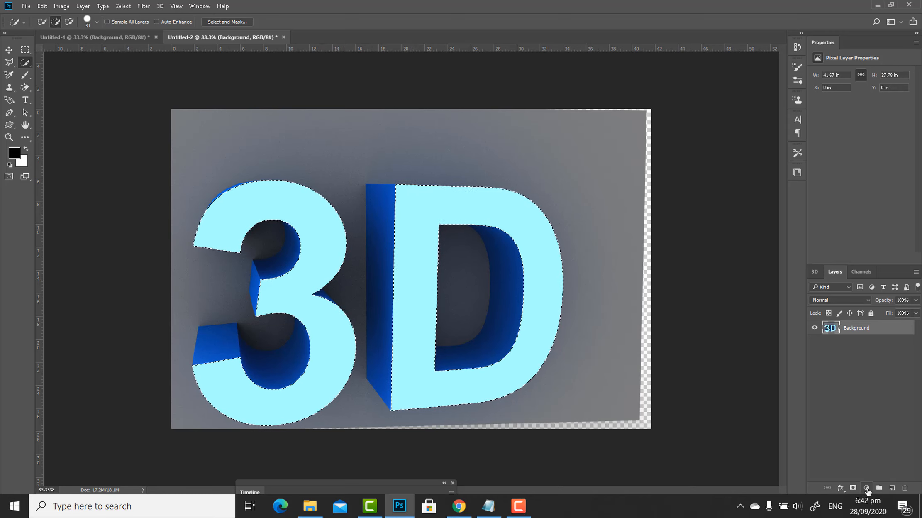
# Add a Hue/Saturation adjustment to the selected front faces and colorize them with about hue 239 and saturation 73.
pyautogui.click(867, 488)
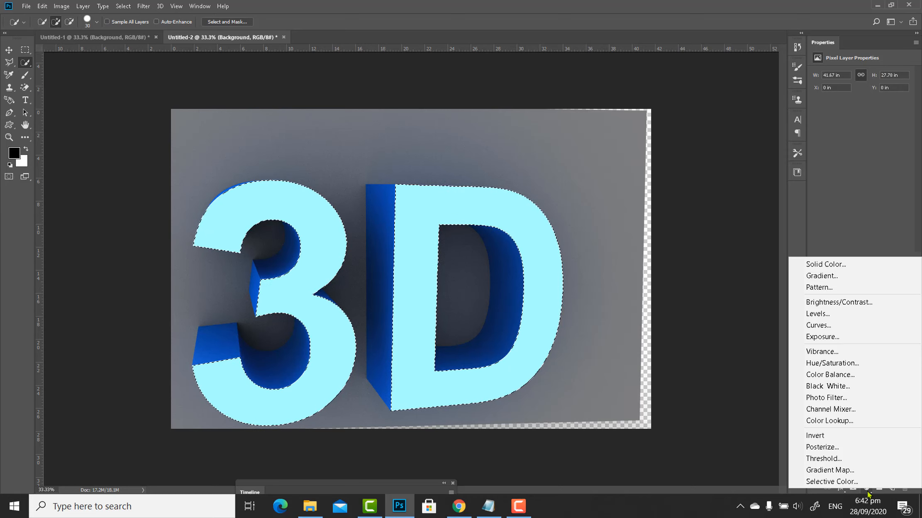
pyautogui.click(850, 363)
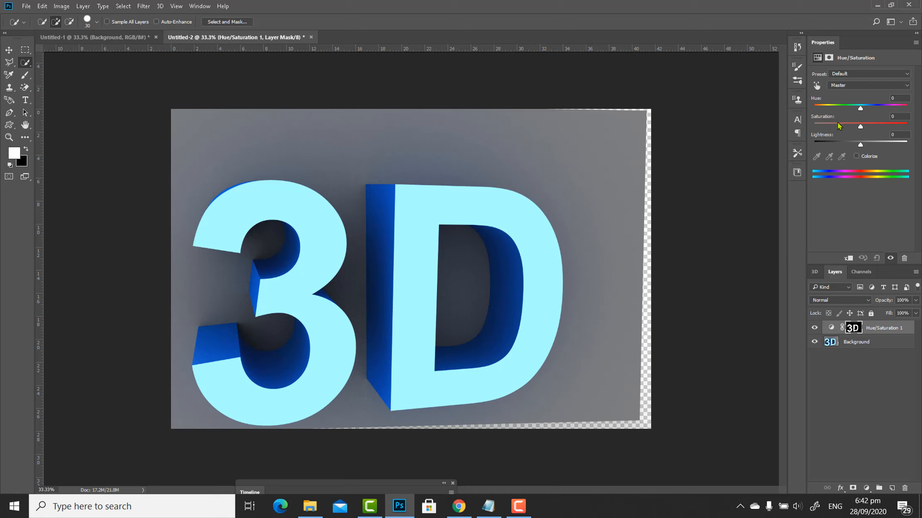
pyautogui.moveTo(861, 110); pyautogui.dragTo(883, 106)
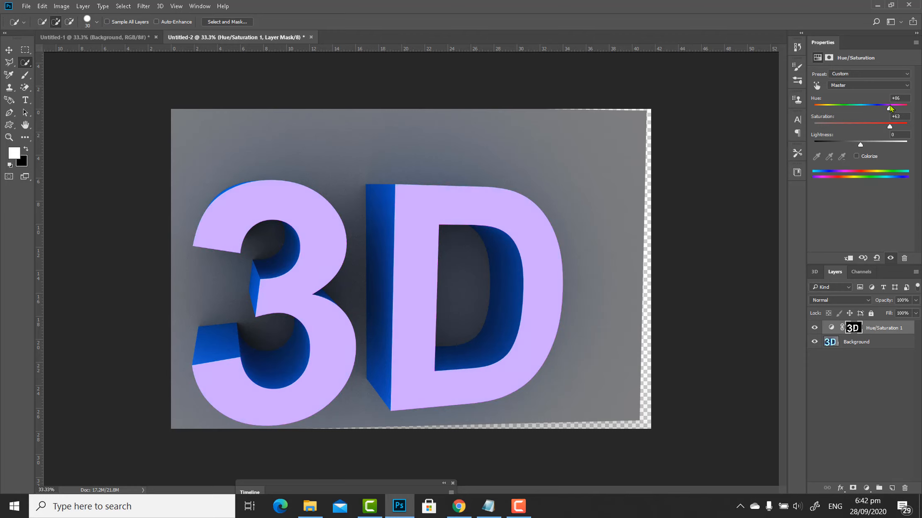
pyautogui.moveTo(891, 105); pyautogui.dragTo(863, 108)
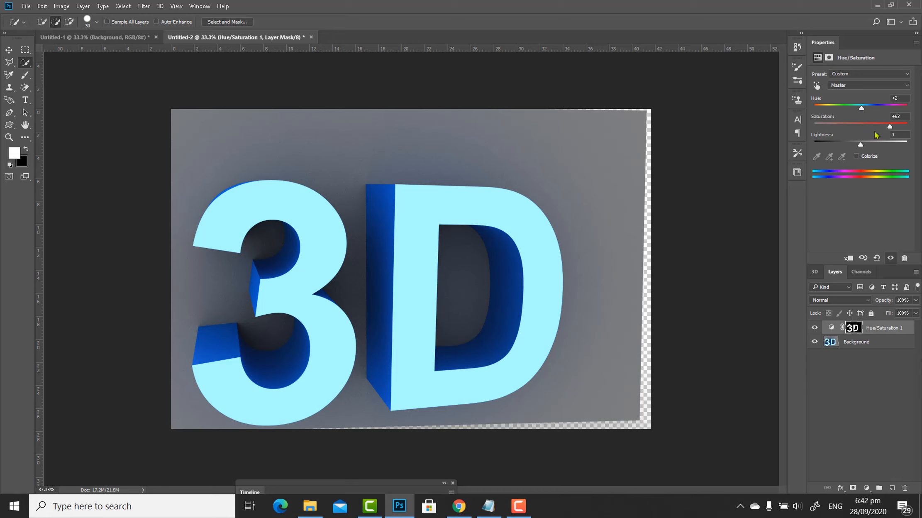
pyautogui.moveTo(862, 108); pyautogui.dragTo(878, 107)
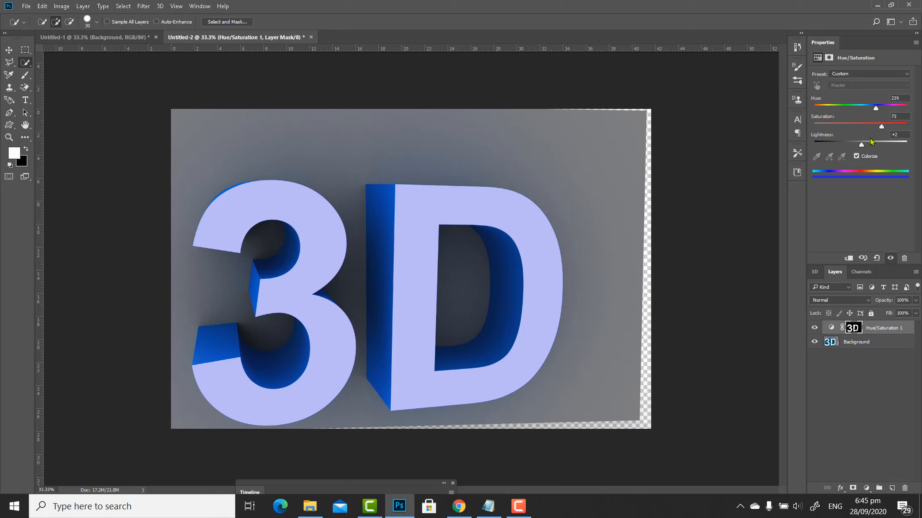
pyautogui.moveTo(862, 144); pyautogui.dragTo(879, 104)
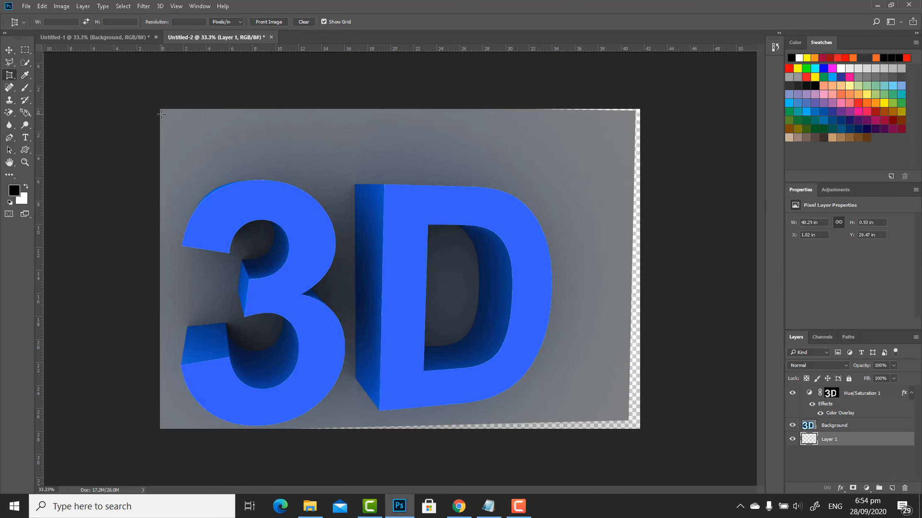
# Perspective-crop the image to the grey background's four corners, cutting off the transparent strips along its edges.
pyautogui.click(162, 114)
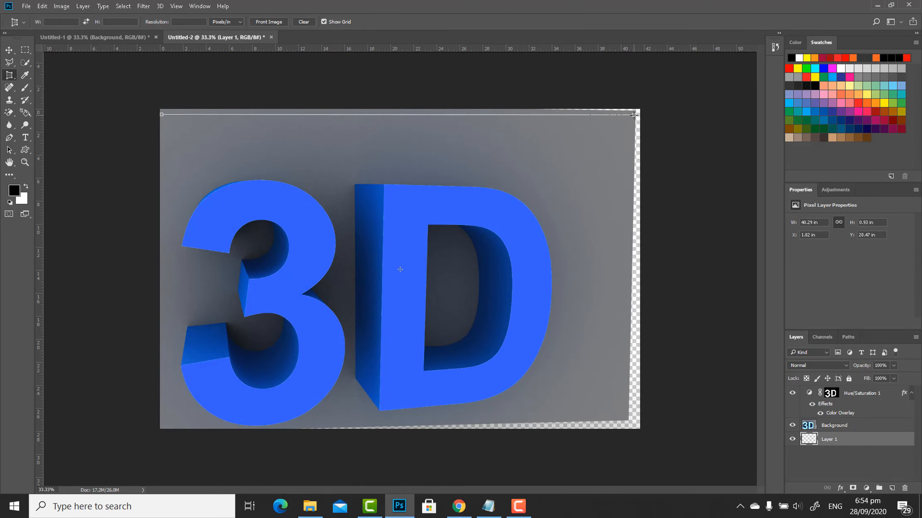
pyautogui.click(634, 115)
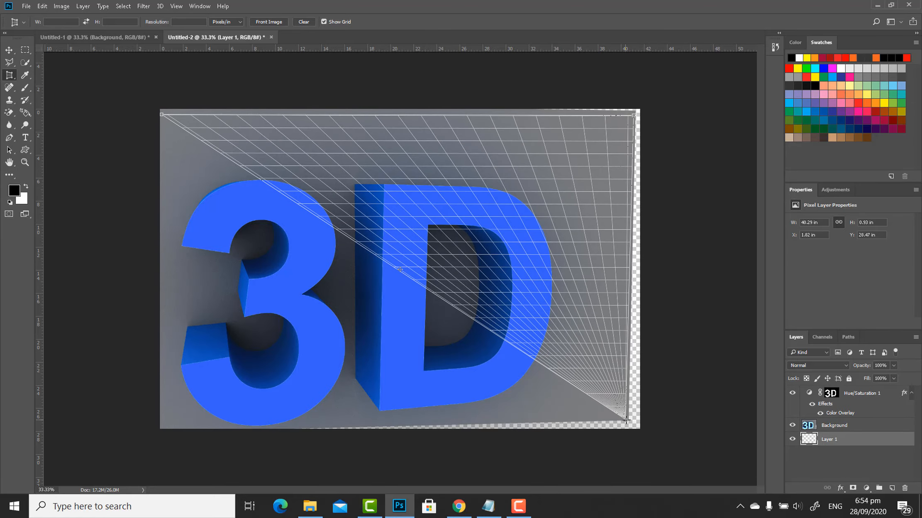
pyautogui.click(626, 419)
pyautogui.click(372, 425)
pyautogui.moveTo(288, 426); pyautogui.dragTo(162, 430)
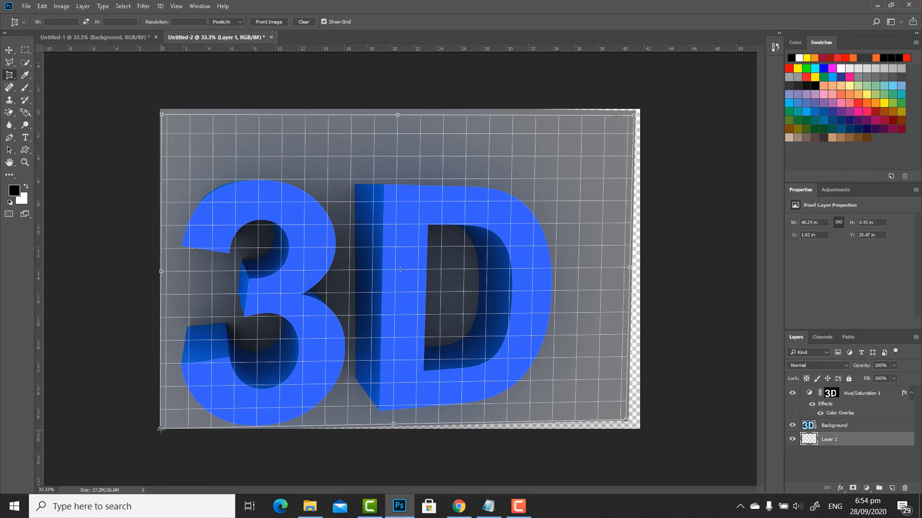
pyautogui.moveTo(161, 429); pyautogui.dragTo(158, 431)
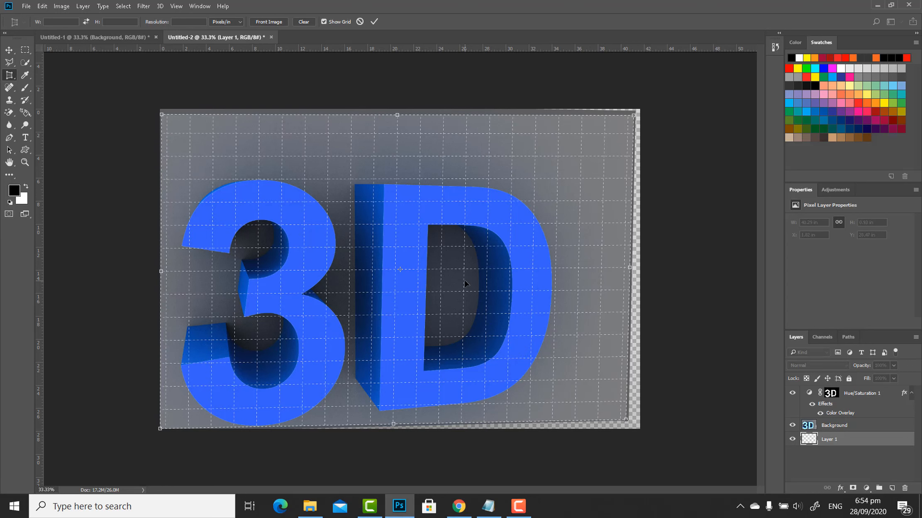
pyautogui.press('Return')
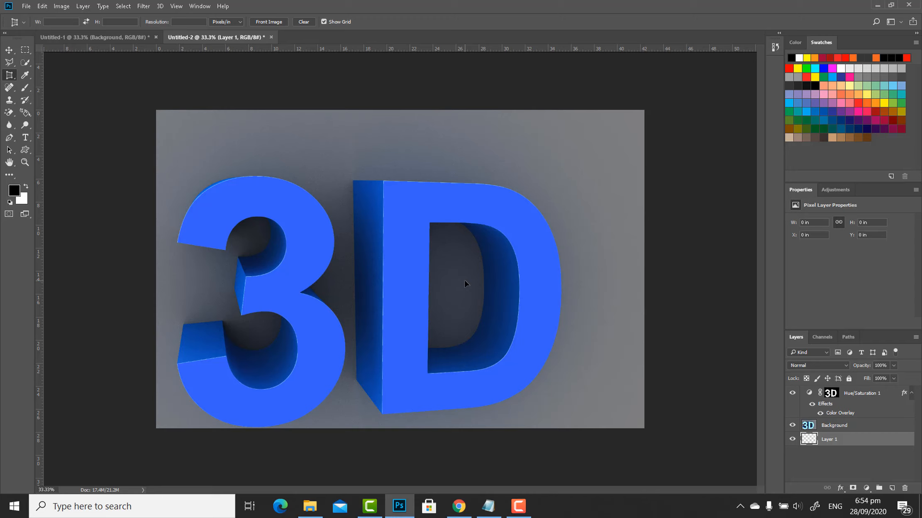
pyautogui.hotkey('ctrl', '-')
pyautogui.hotkey('ctrl', '-')
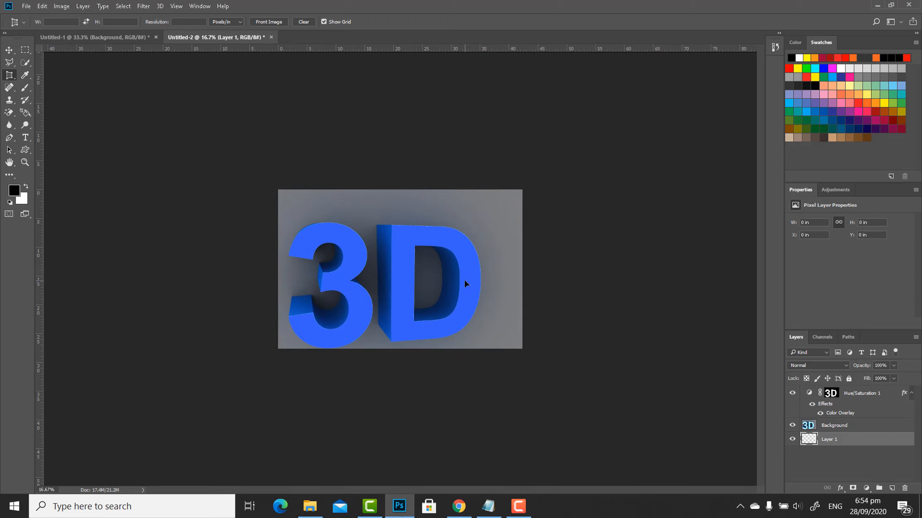